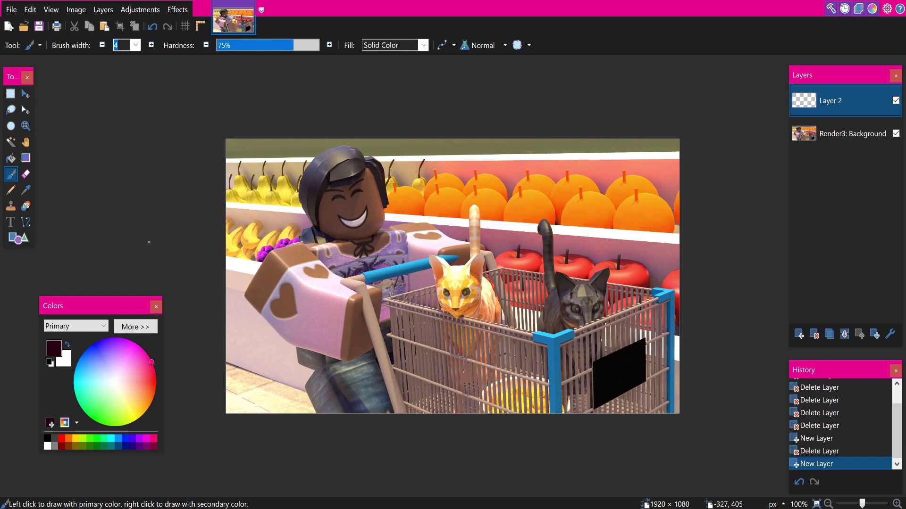
Step: Try a brush width of 35 with a test stroke, then undo it
click(136, 45)
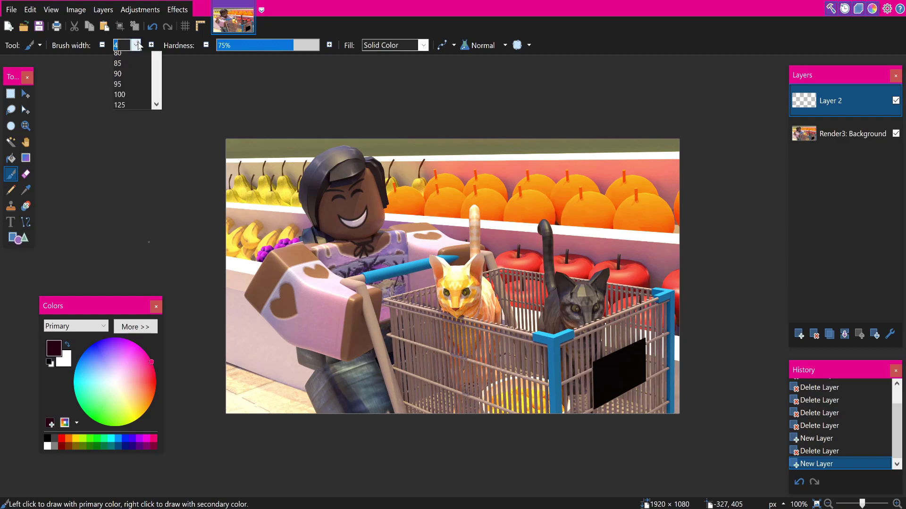
key(Escape)
text(35)
mouse_move(245, 236)
mouse_down()
mouse_move(298, 222)
mouse_move(330, 269)
mouse_up()
key(ctrl+z)
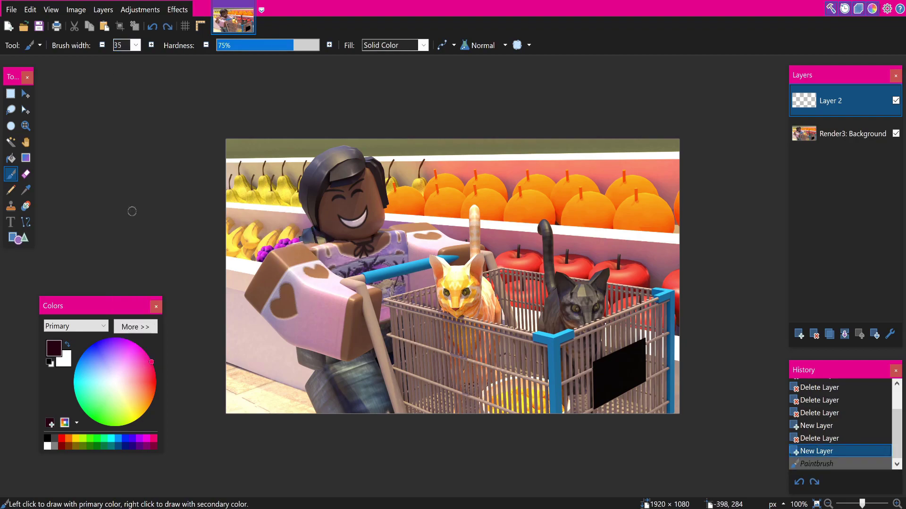
Step: Set the brush width to 45 and hardness to 0%, undoing the test strokes
click(135, 45)
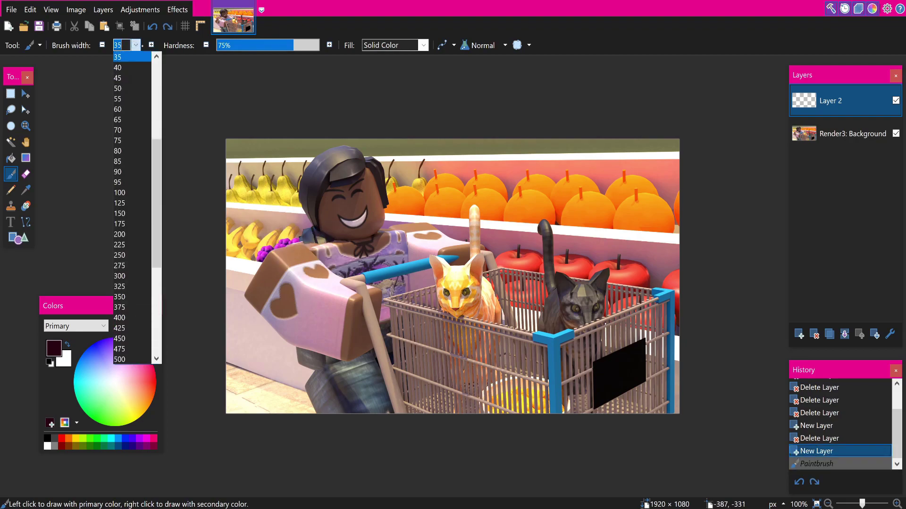
click(125, 77)
mouse_move(317, 226)
mouse_down()
mouse_move(316, 179)
mouse_move(326, 175)
mouse_up()
mouse_move(411, 194)
mouse_down()
mouse_move(468, 194)
mouse_move(485, 223)
mouse_move(537, 248)
mouse_move(595, 235)
mouse_up()
key(ctrl+z)
key(ctrl+z)
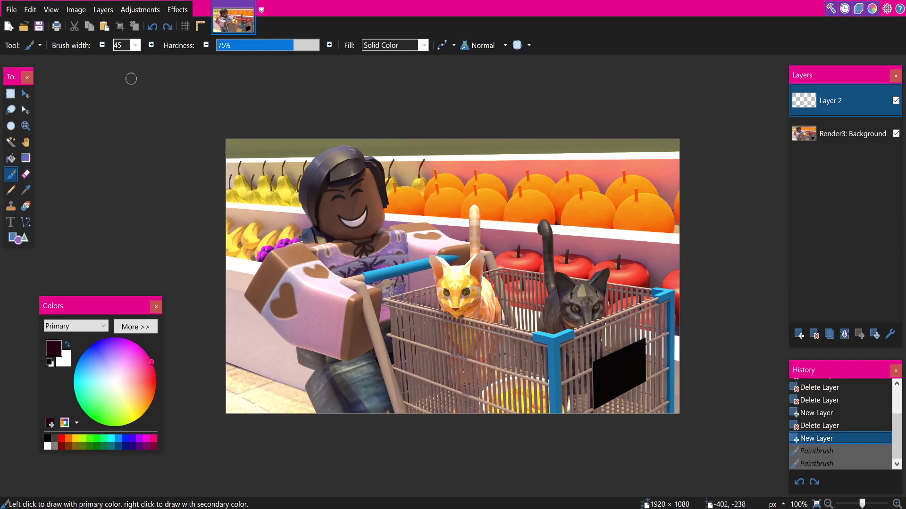
text(3)
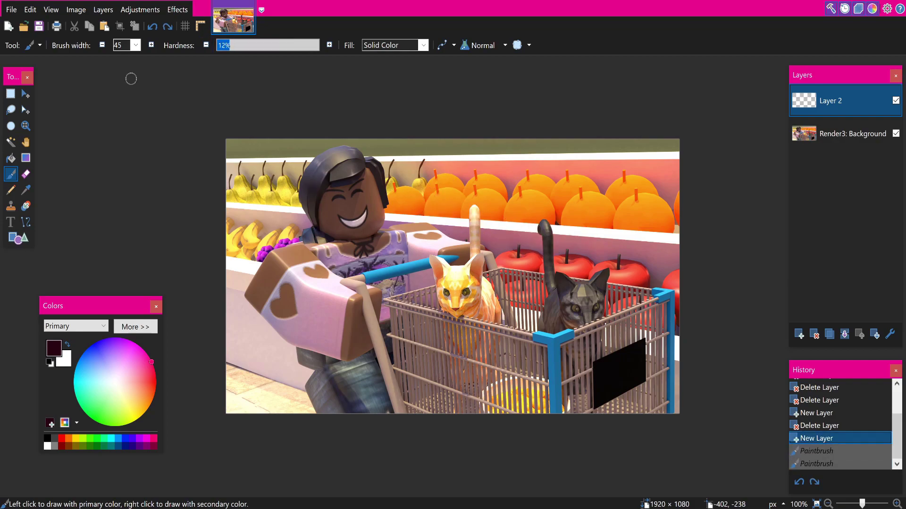
key(Down)
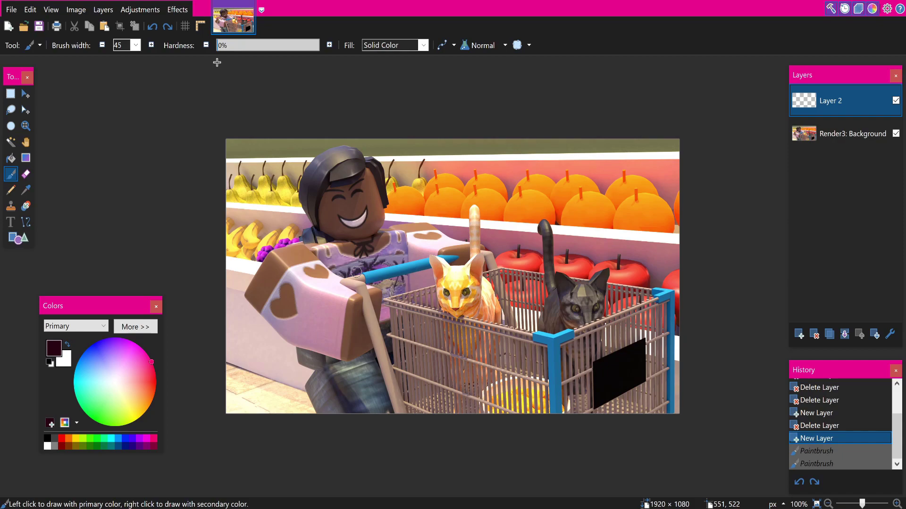
Step: Paint dark shading over the character's face, hair, neck, belt and jeans, undoing a chest stroke
mouse_move(321, 213)
mouse_down()
mouse_move(323, 228)
mouse_move(317, 210)
mouse_move(325, 185)
mouse_move(357, 171)
mouse_move(382, 200)
mouse_up()
mouse_move(351, 236)
mouse_down()
mouse_move(317, 253)
mouse_move(332, 269)
mouse_move(377, 283)
mouse_move(388, 306)
mouse_move(384, 340)
mouse_up()
mouse_move(323, 250)
mouse_down()
mouse_move(366, 264)
mouse_move(401, 258)
mouse_move(410, 245)
mouse_up()
key(ctrl+z)
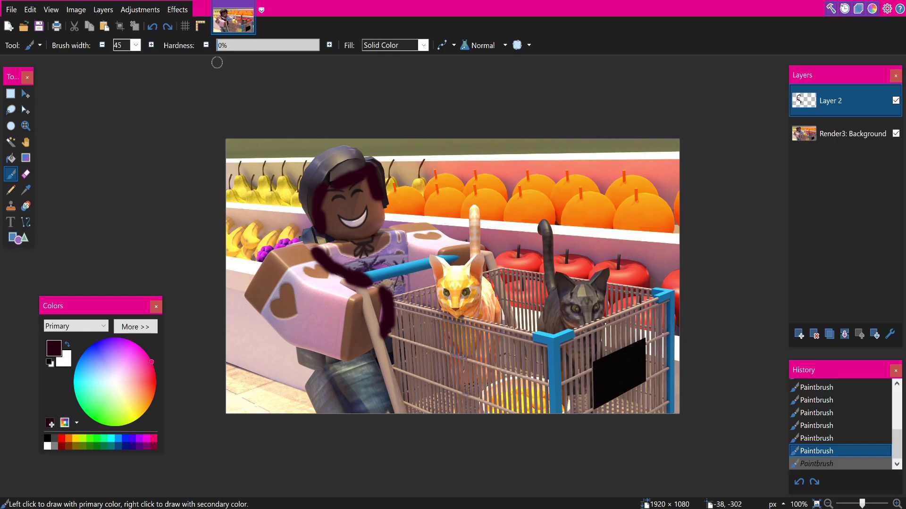
drag(330, 365, 373, 354)
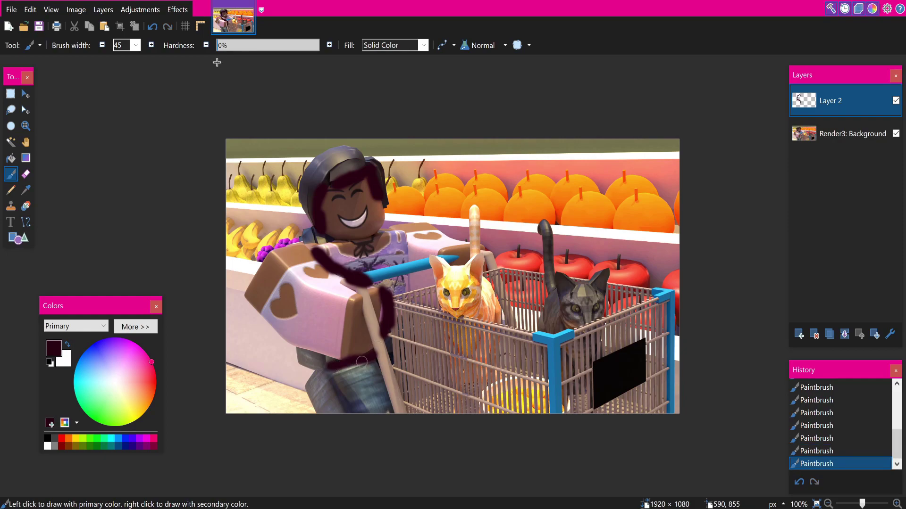
drag(326, 374, 352, 419)
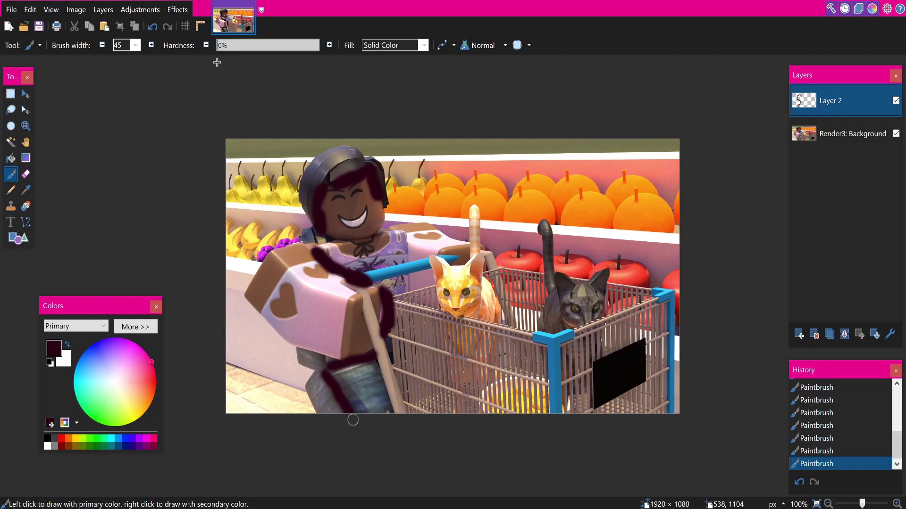
Step: Shade the shirt beside the cart handle and the edges of both cats
mouse_move(412, 236)
mouse_down()
mouse_move(415, 285)
mouse_move(426, 285)
mouse_move(412, 268)
mouse_up()
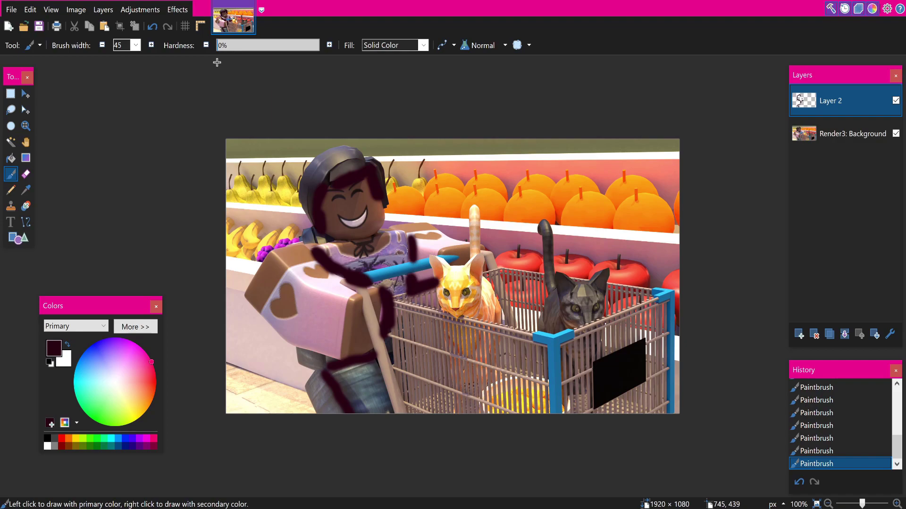
mouse_move(479, 306)
mouse_down()
mouse_move(480, 315)
mouse_move(488, 283)
mouse_move(483, 297)
mouse_up()
mouse_move(552, 310)
mouse_down()
mouse_move(559, 326)
mouse_move(559, 293)
mouse_move(559, 304)
mouse_up()
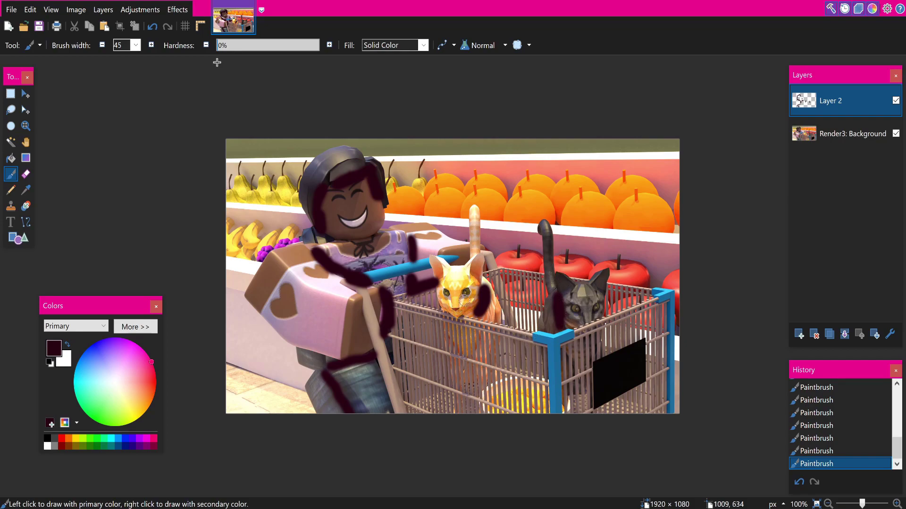
drag(444, 296, 459, 313)
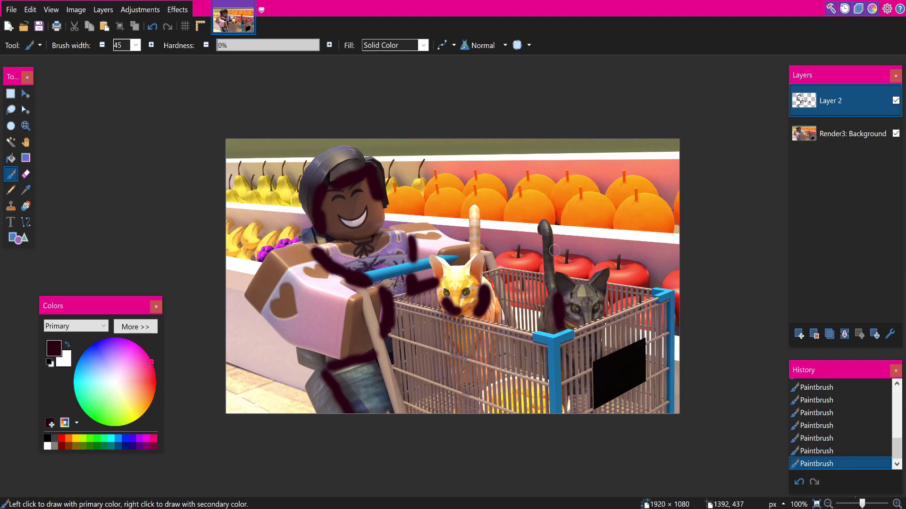
Step: Apply a Gaussian Blur of radius about 67 to the dark shading strokes on Layer 2
click(178, 10)
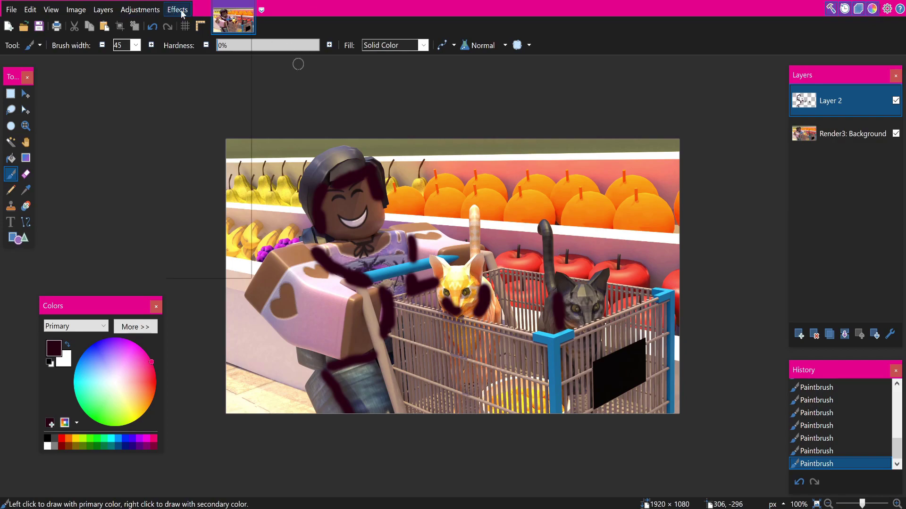
mouse_move(199, 55)
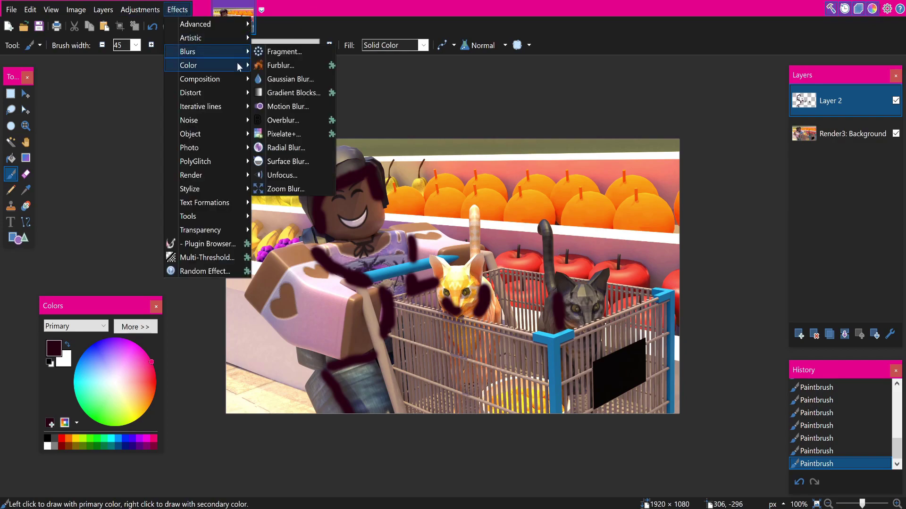
click(285, 79)
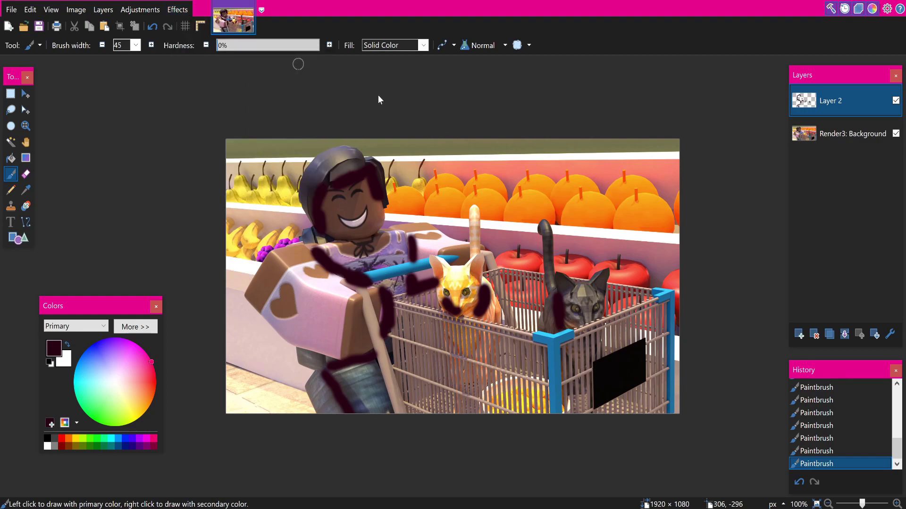
drag(397, 208, 111, 128)
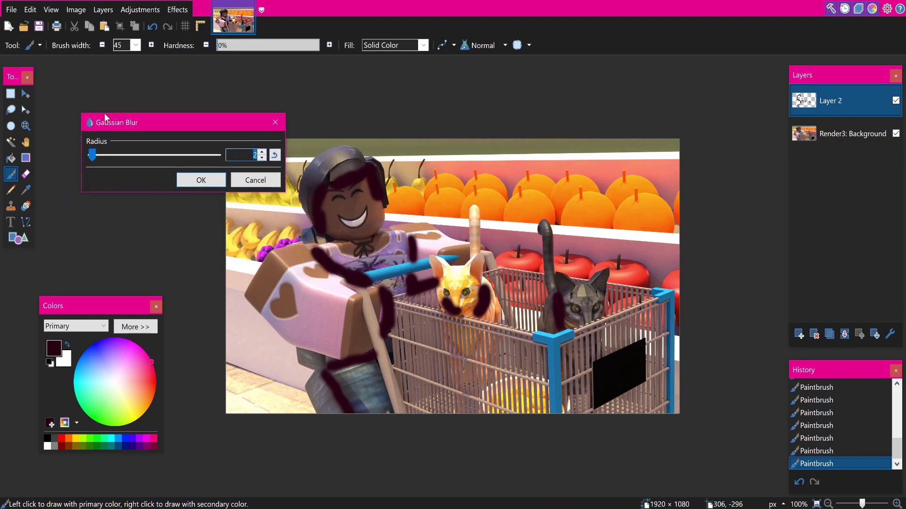
mouse_move(90, 160)
mouse_down()
mouse_move(234, 156)
mouse_move(133, 169)
mouse_move(146, 169)
mouse_move(134, 160)
mouse_up()
click(217, 180)
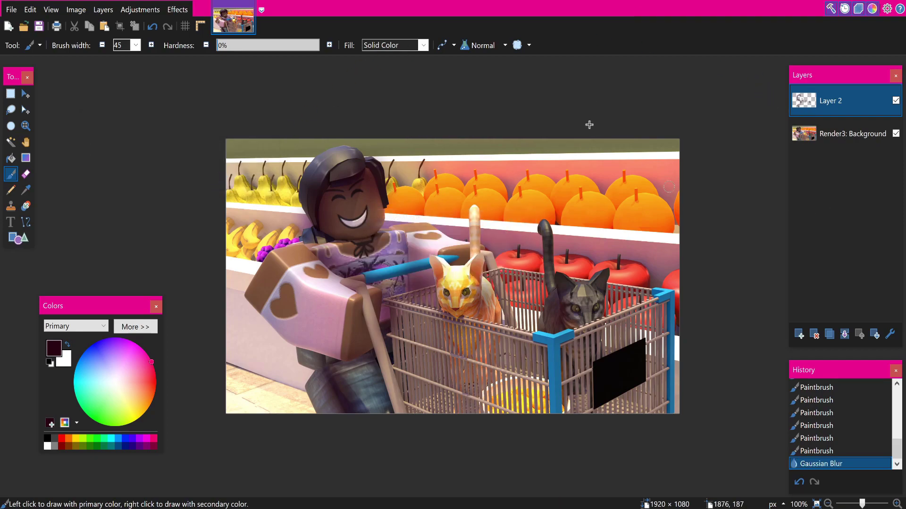
Step: Set Layer 2 to Overlay blending at full opacity, toggling its visibility to compare
key(F4)
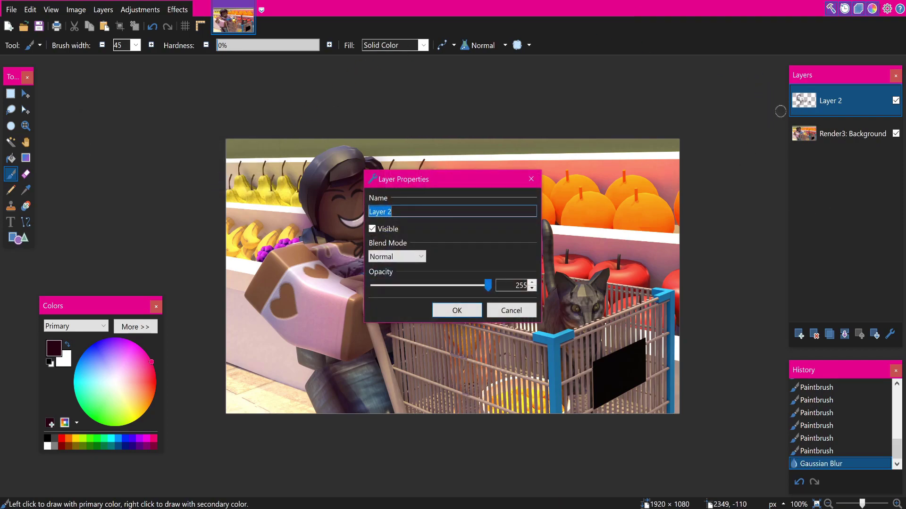
drag(414, 180, 532, 119)
click(509, 196)
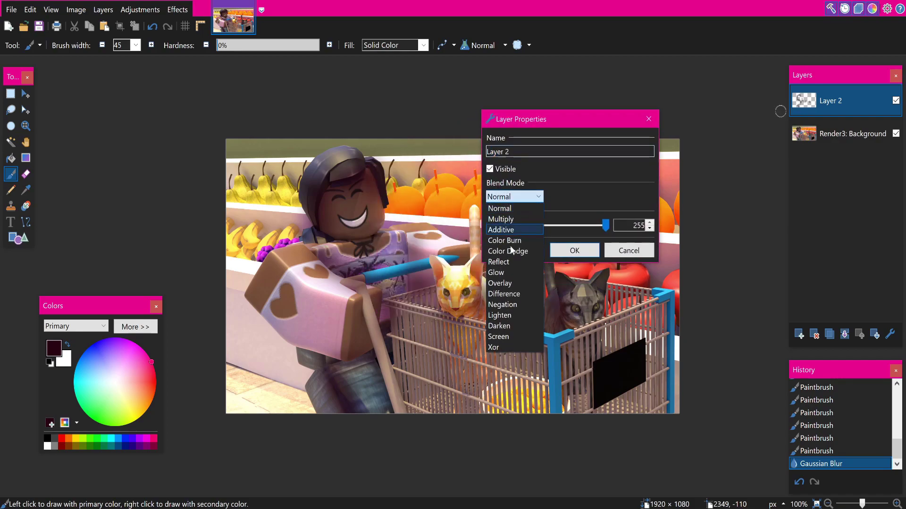
click(511, 282)
drag(605, 228, 689, 228)
click(574, 251)
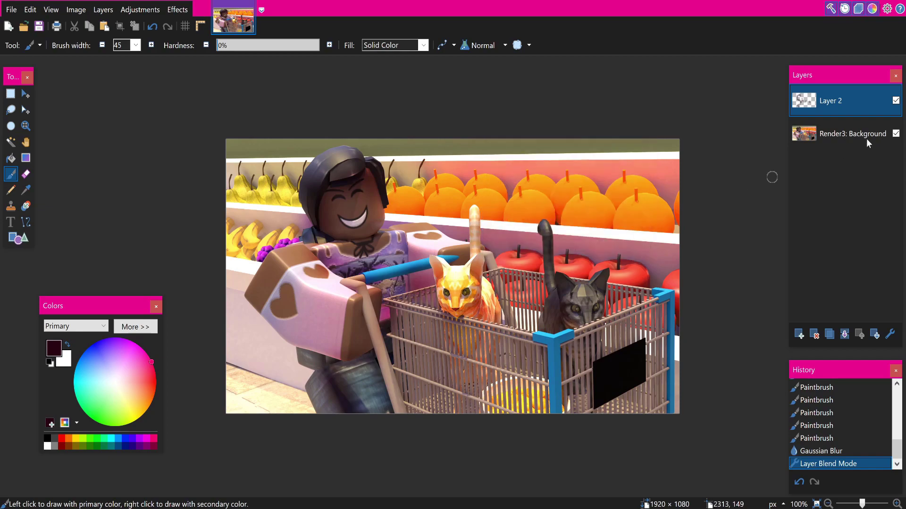
click(896, 101)
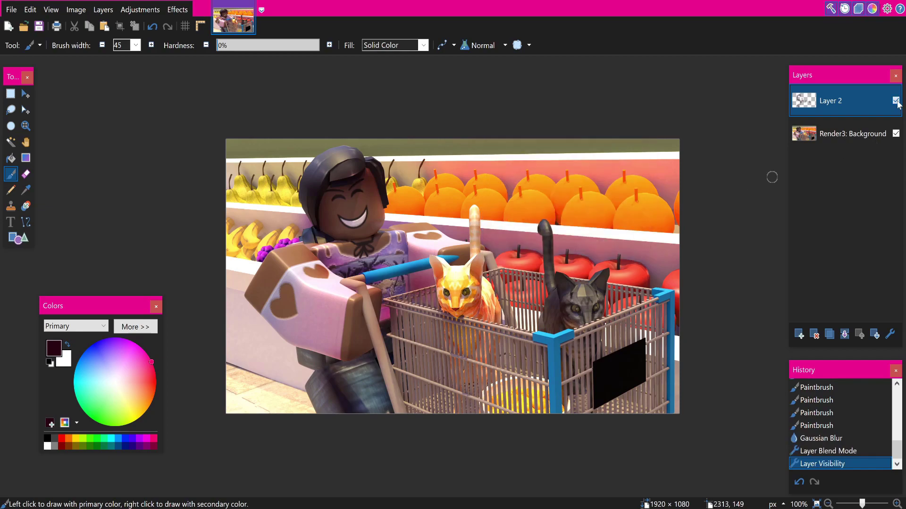
click(897, 102)
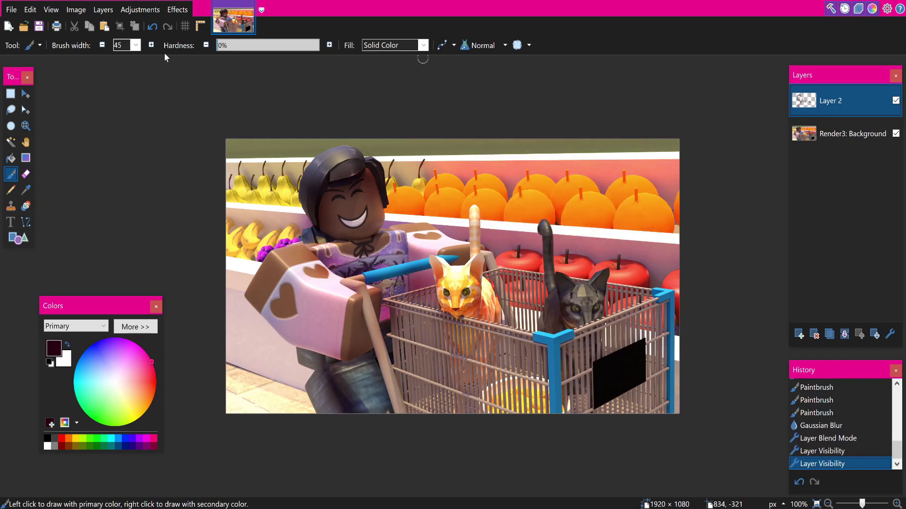
click(178, 10)
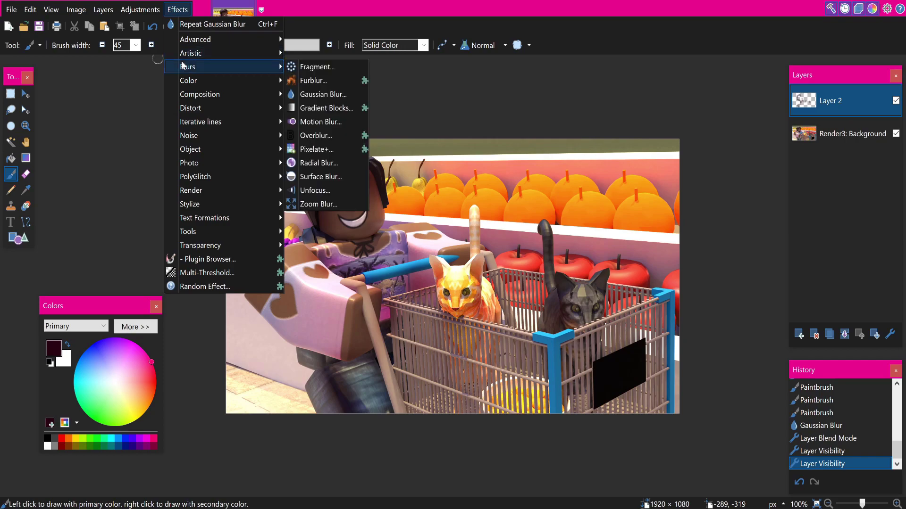
Step: Blur the Overlay shading layer again with a Gaussian Blur radius of 64
mouse_move(187, 70)
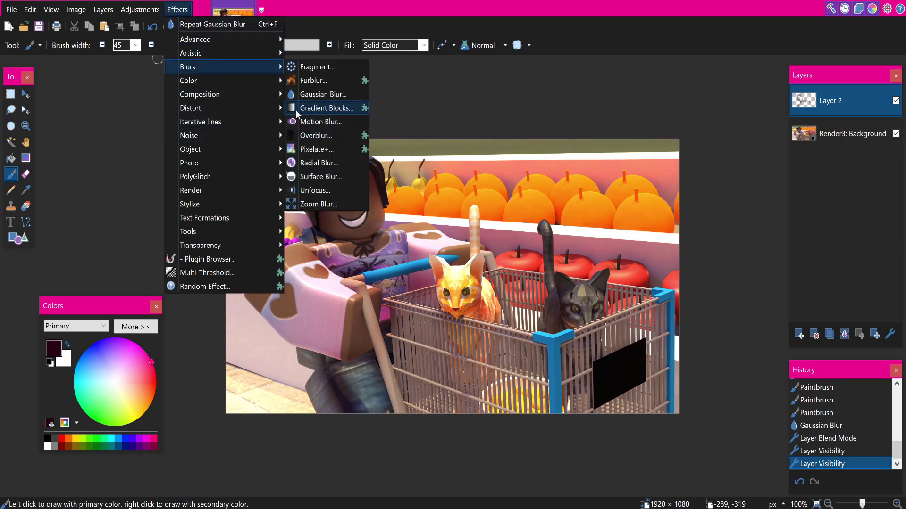
click(314, 95)
drag(435, 214, 478, 214)
mouse_move(489, 245)
mouse_down()
mouse_move(473, 250)
mouse_move(500, 253)
mouse_up()
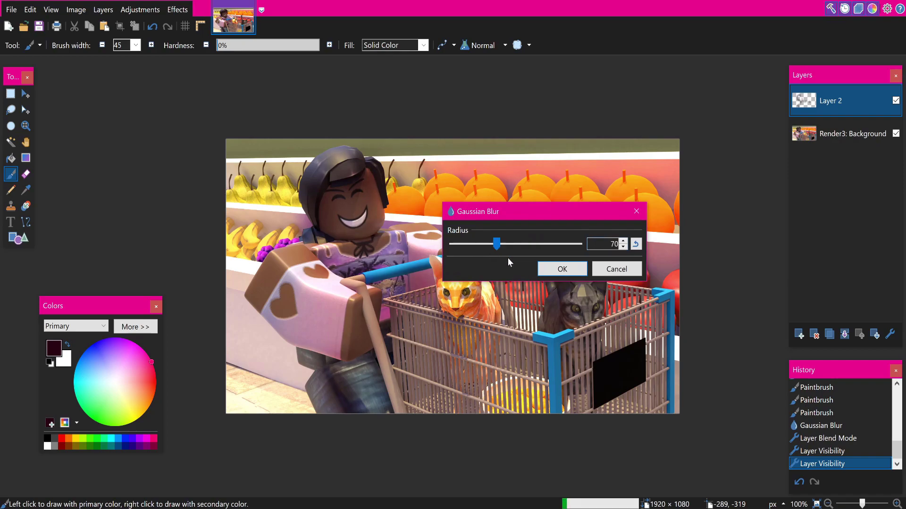
click(561, 269)
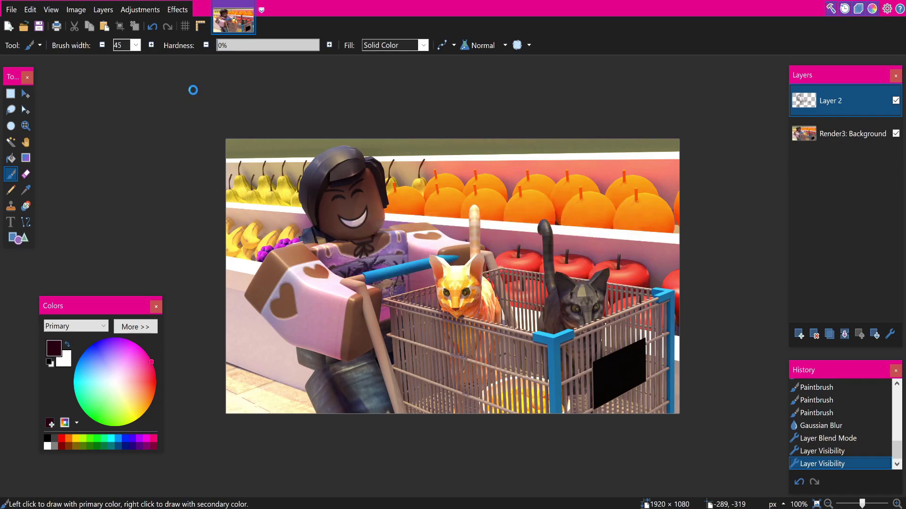
click(131, 11)
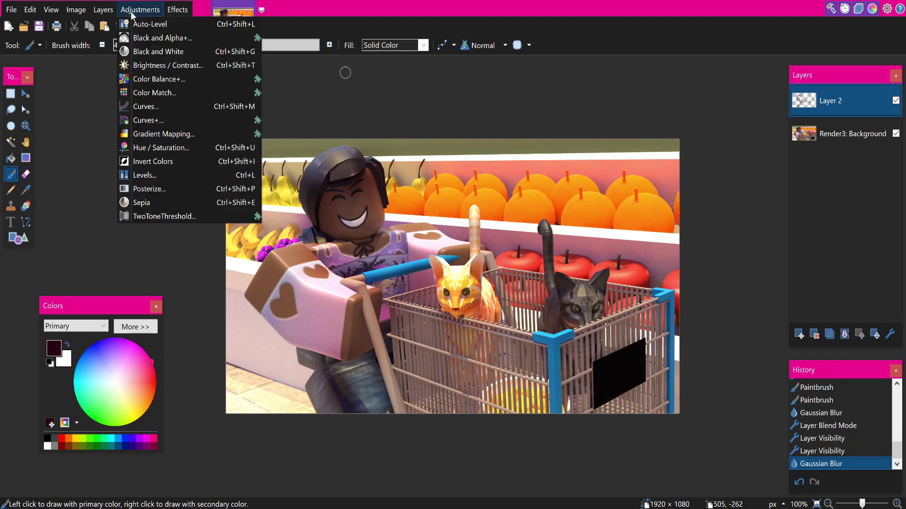
Step: In Hue / Saturation, preview hue shifts of 180 and -118, settling at 39
click(159, 154)
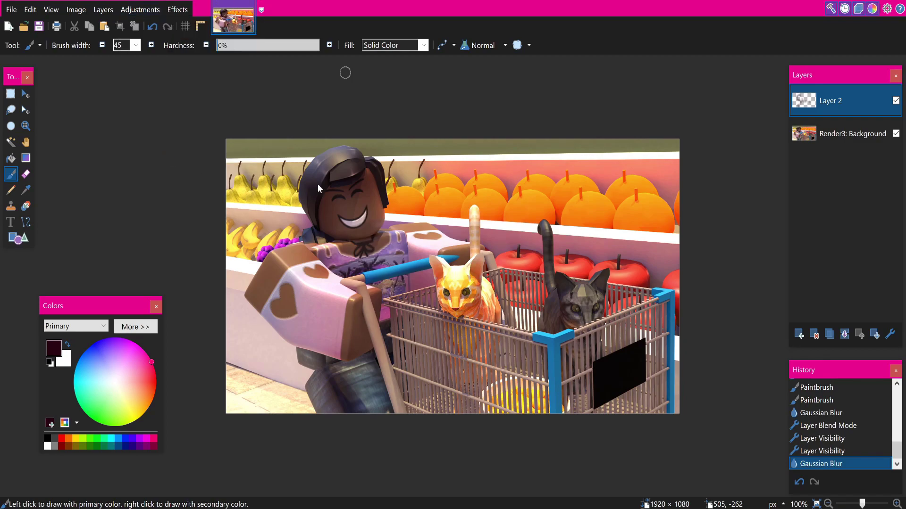
drag(425, 183, 64, 83)
drag(63, 120, 160, 123)
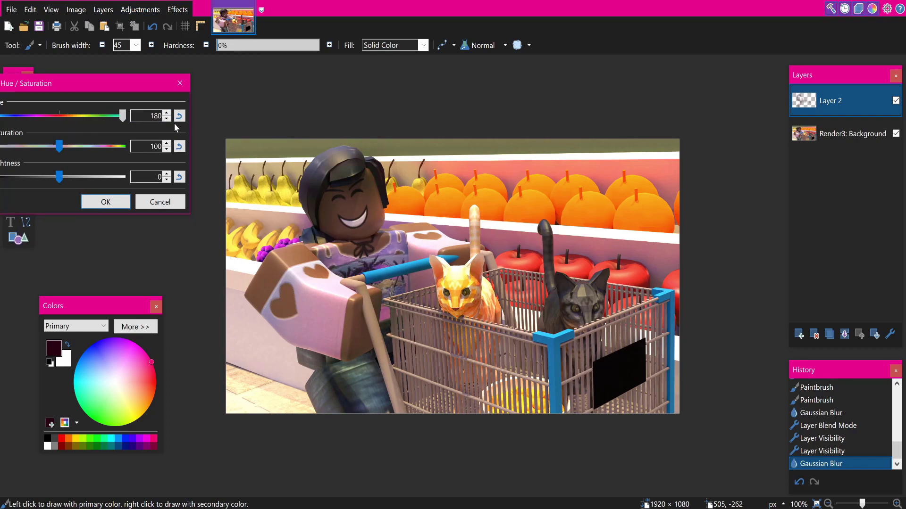
drag(126, 85, 174, 83)
drag(159, 116, 122, 121)
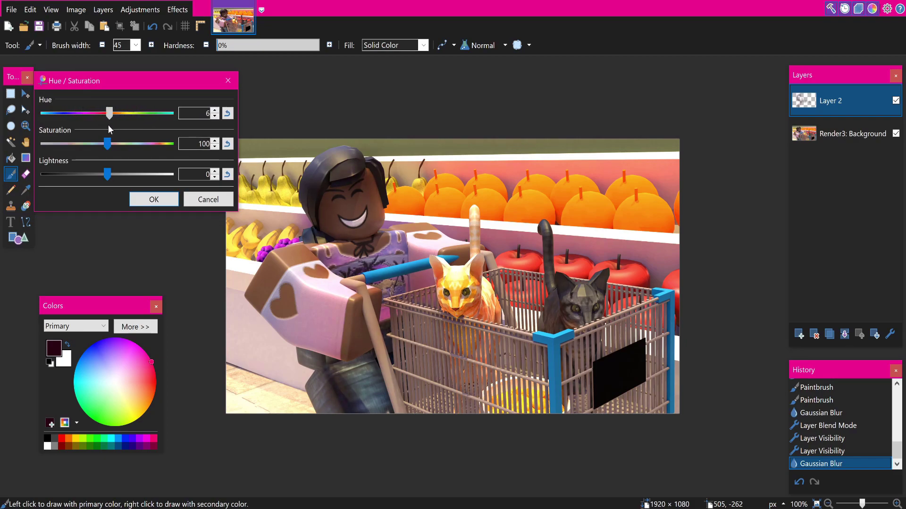
drag(146, 77, 126, 81)
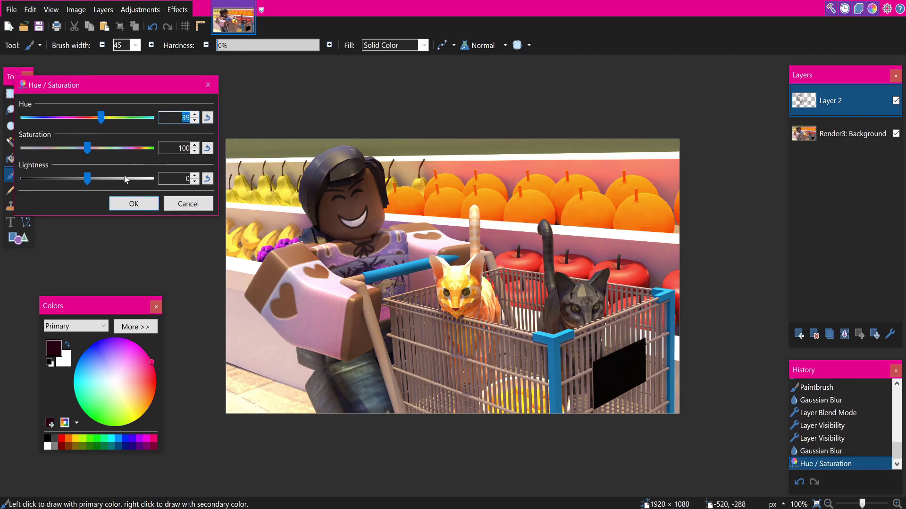
Step: Confirm the Hue / Saturation dialog to apply the hue shift of 39 to Layer 2
click(133, 203)
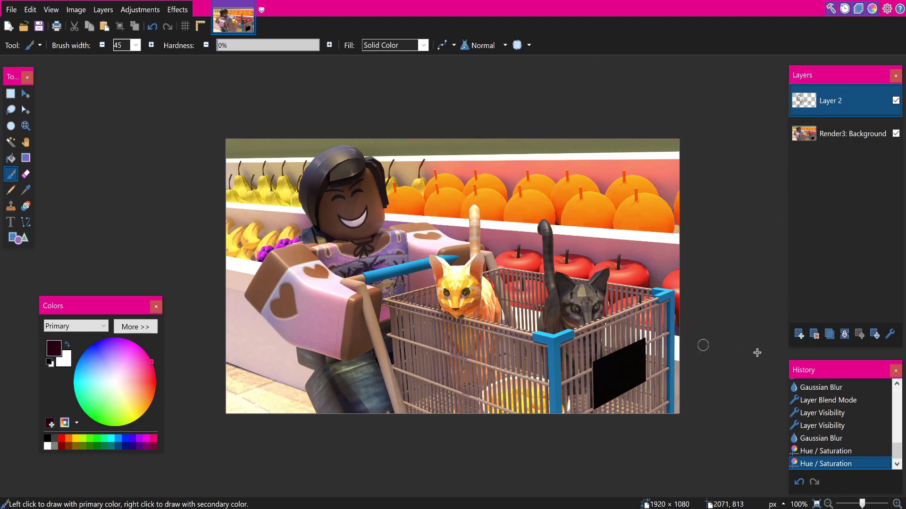
Step: Add a new empty Layer 3 above the shading layer
click(797, 337)
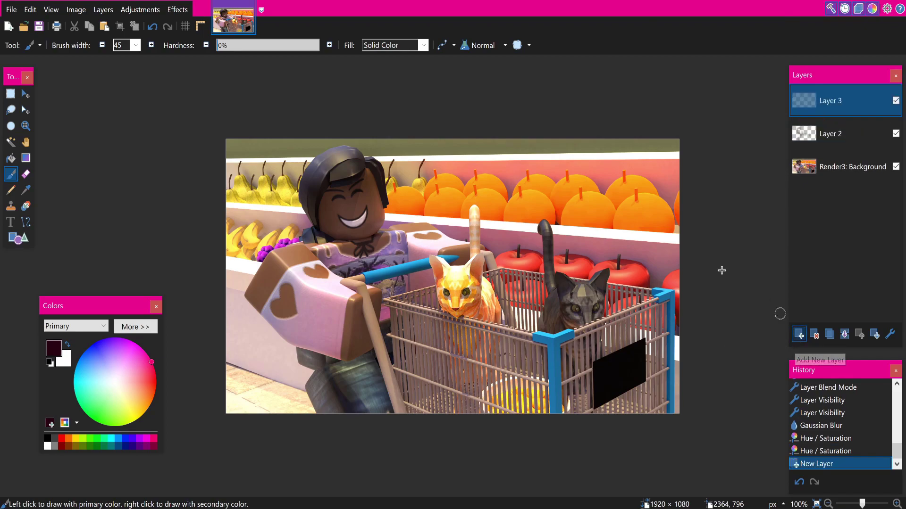
drag(112, 308, 303, 137)
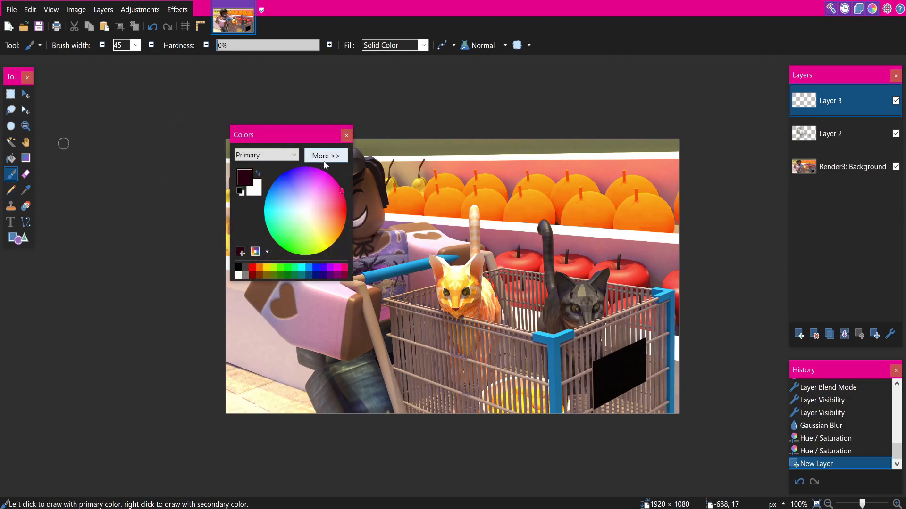
click(326, 157)
drag(315, 130, 123, 168)
Step: Choose a pale cream primary colour at full brightness, then collapse the Colors panel
click(337, 221)
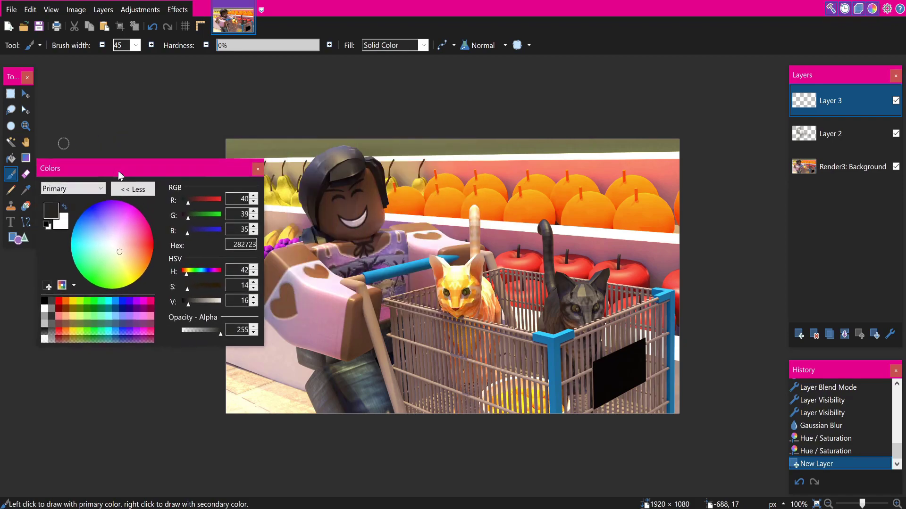
click(124, 255)
drag(194, 309, 222, 307)
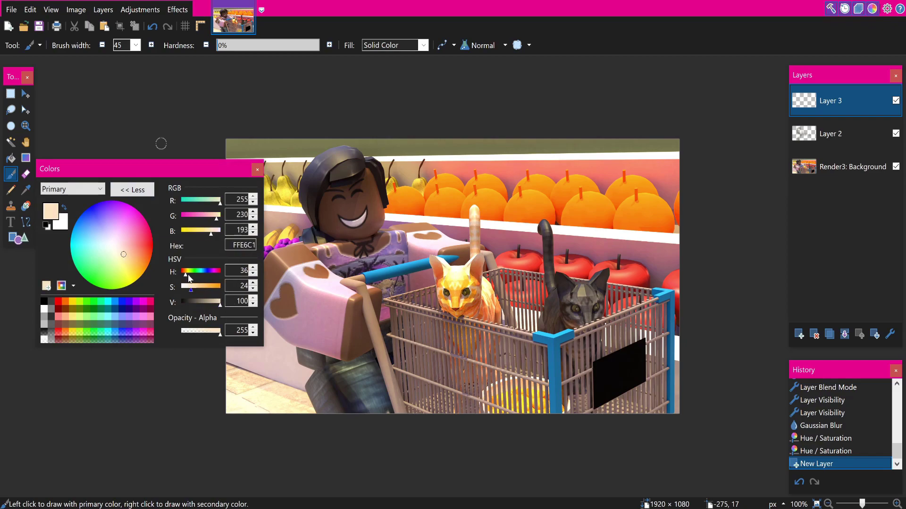
click(130, 257)
drag(130, 256, 123, 259)
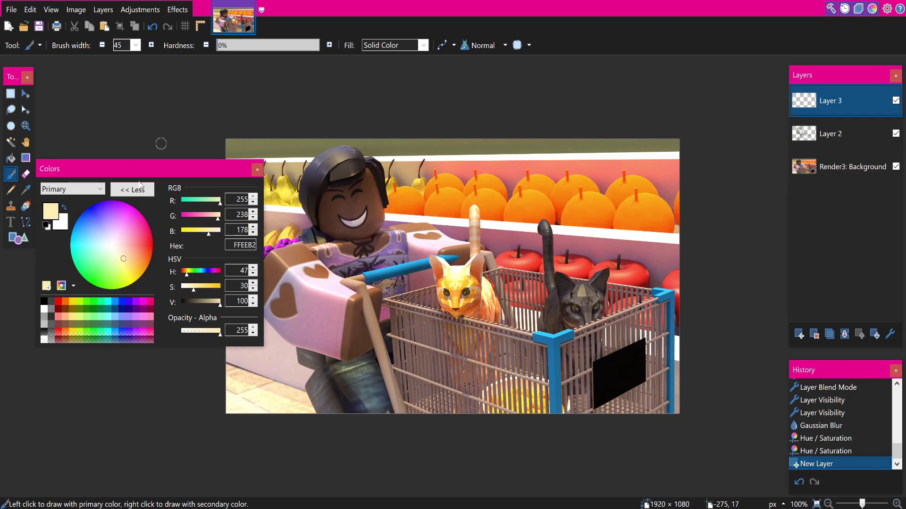
click(115, 213)
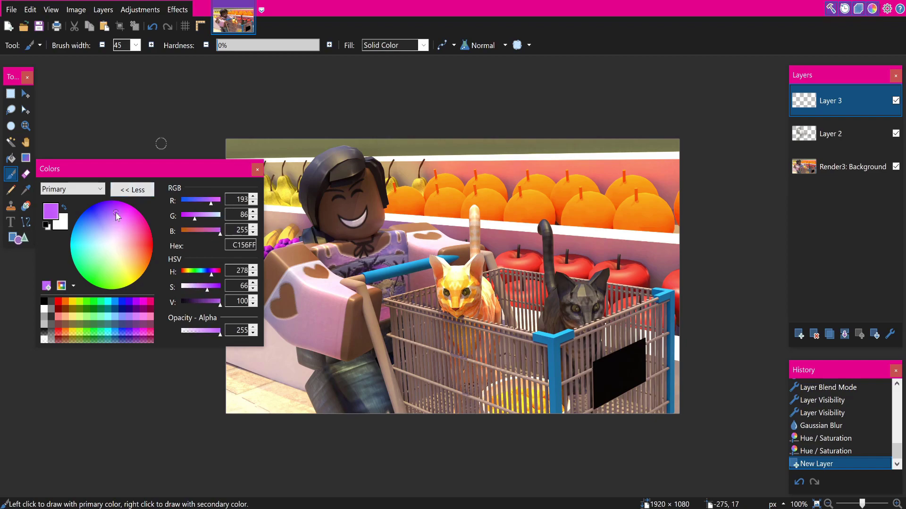
click(118, 259)
drag(118, 258, 125, 259)
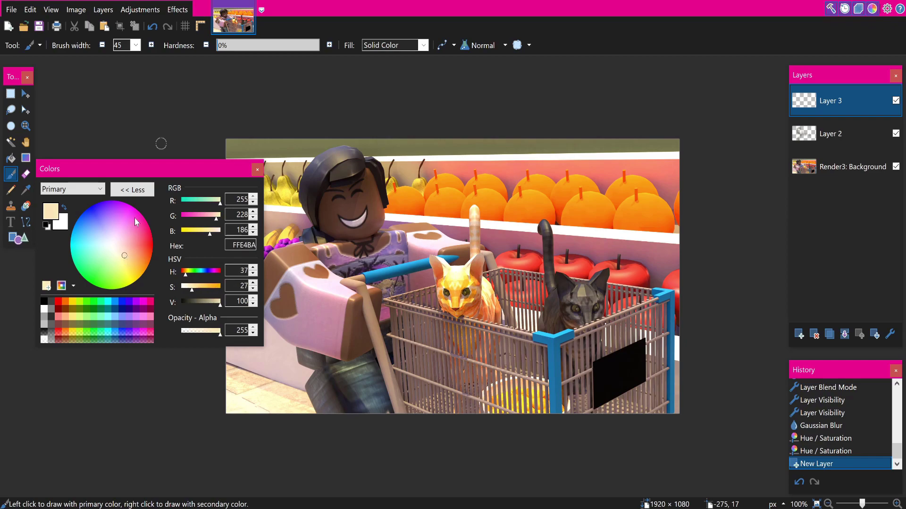
click(147, 196)
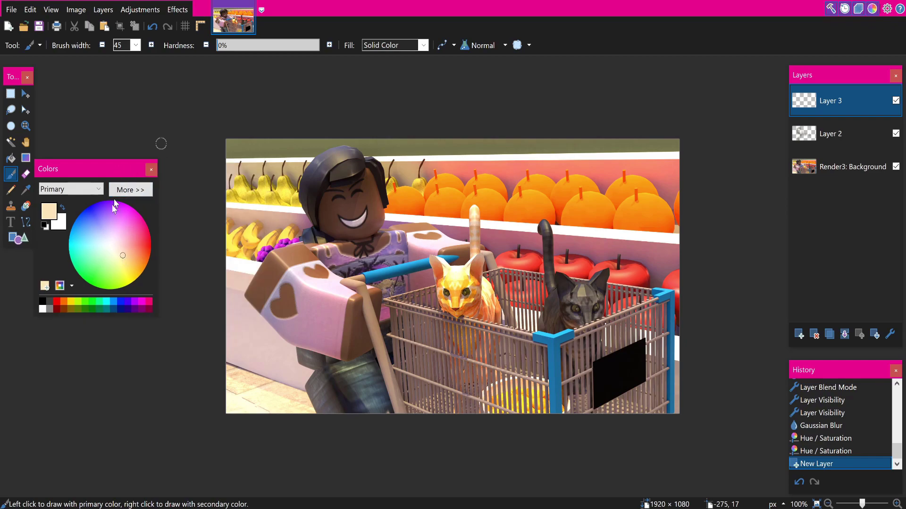
drag(119, 169, 105, 280)
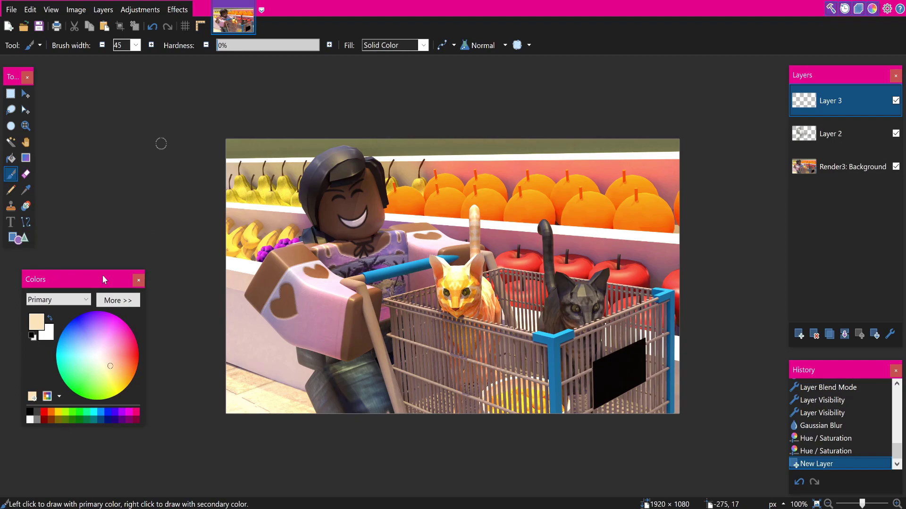
Step: Paint cream highlights on the character's cheek, sleeves and leg, undoing the accidental blur
drag(358, 234, 378, 209)
mouse_move(287, 259)
mouse_down()
mouse_move(344, 296)
mouse_move(291, 270)
mouse_move(295, 251)
mouse_up()
mouse_move(393, 226)
mouse_down()
mouse_move(416, 227)
mouse_move(452, 251)
mouse_up()
drag(367, 387, 378, 409)
drag(360, 368, 338, 377)
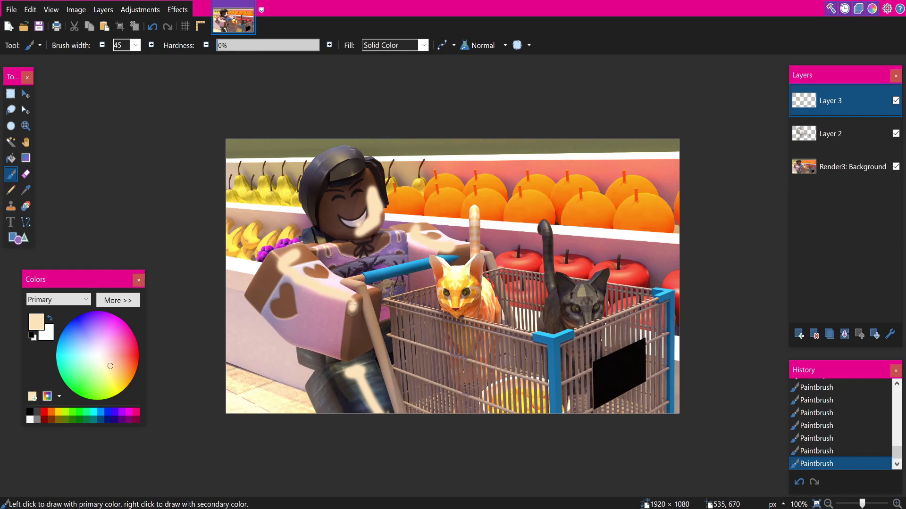
key(ctrl+z)
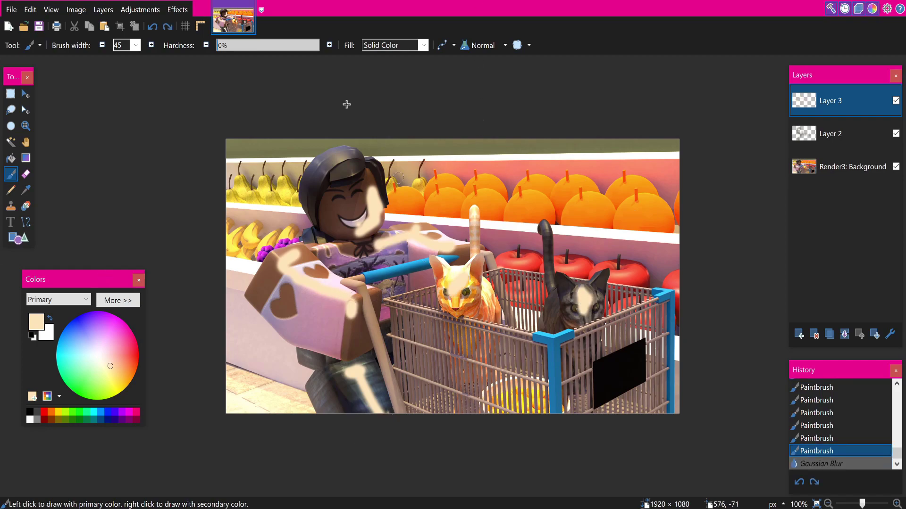
Step: Soften the cream highlight strokes with a Gaussian Blur of radius 55
click(185, 5)
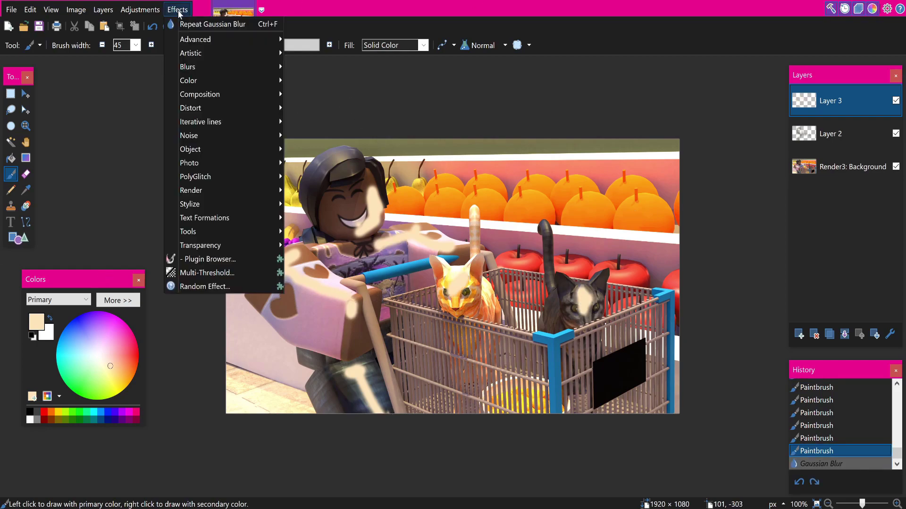
mouse_move(226, 69)
click(344, 95)
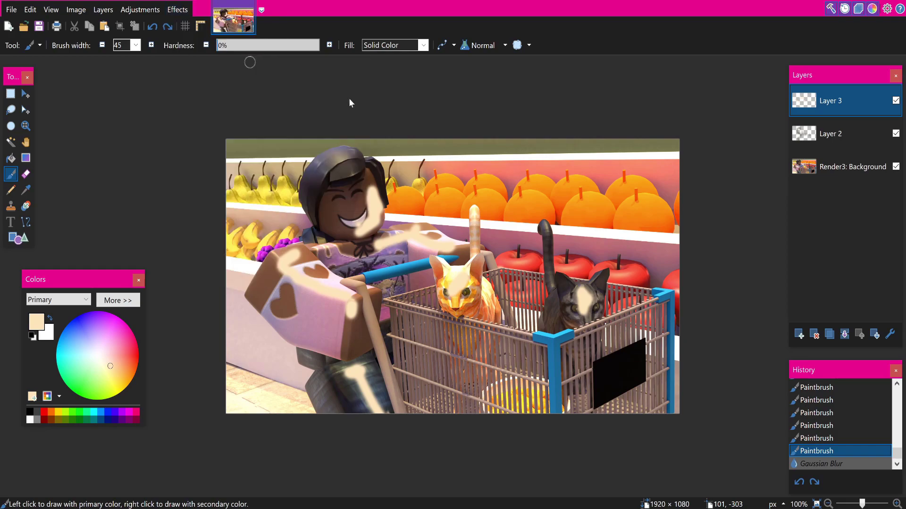
drag(510, 212, 636, 176)
mouse_move(528, 211)
mouse_down()
mouse_move(519, 211)
mouse_move(538, 211)
mouse_up()
click(607, 233)
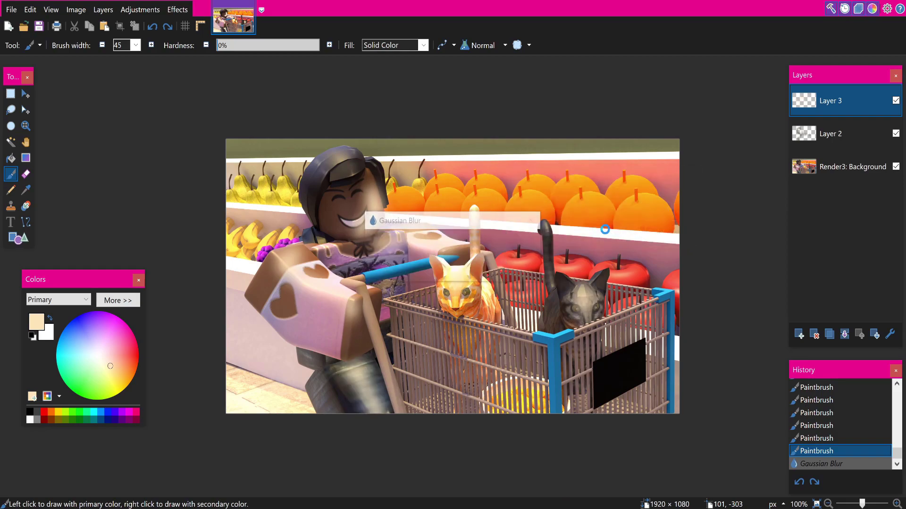
Step: Set Layer 3's blend mode to Overlay
double_click(832, 109)
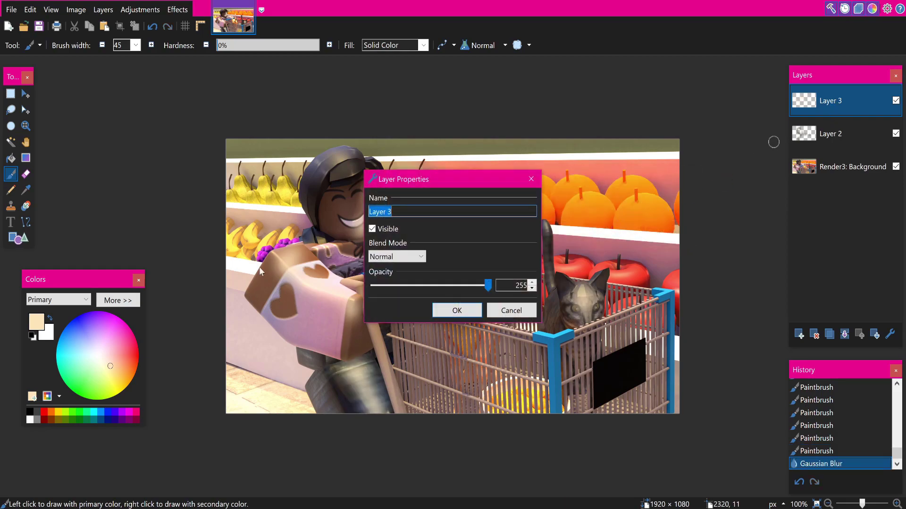
drag(416, 183, 561, 126)
click(542, 200)
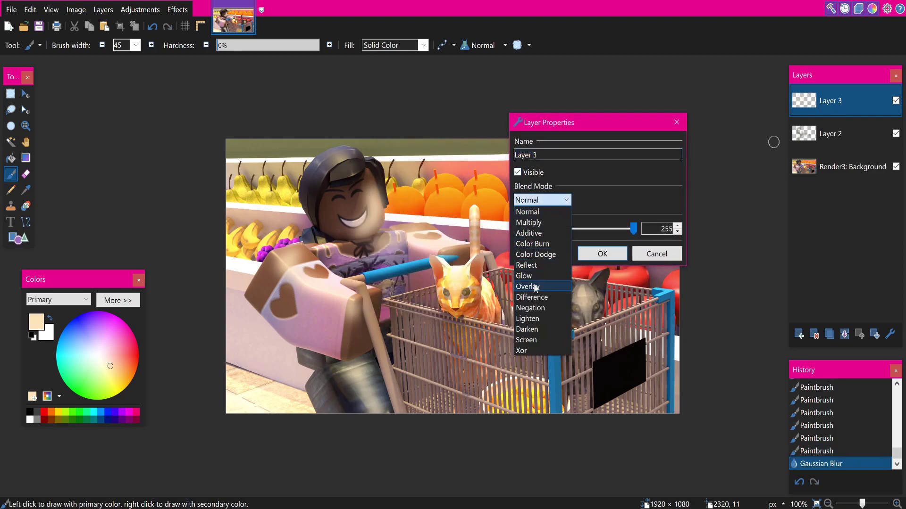
click(533, 285)
click(615, 251)
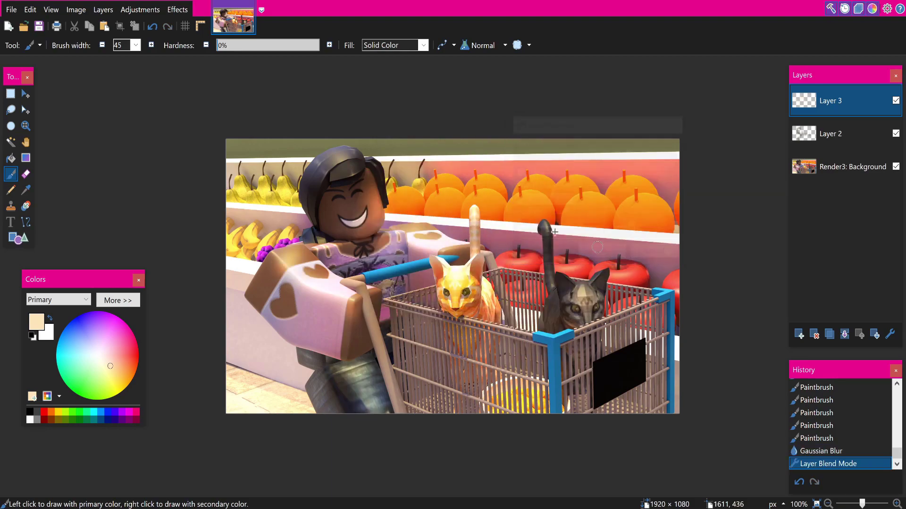
click(181, 17)
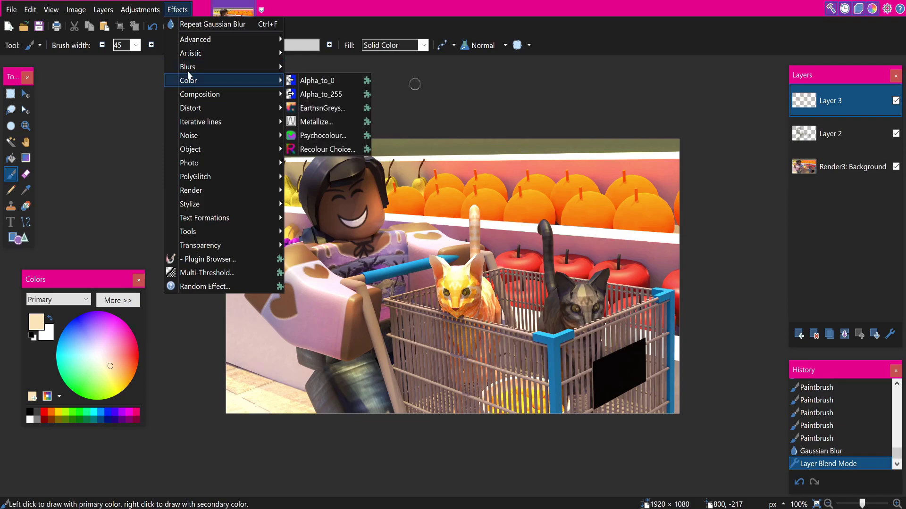
Step: Apply a second Gaussian Blur at radius 36 to the Layer 3 highlights
click(395, 169)
drag(400, 206, 521, 203)
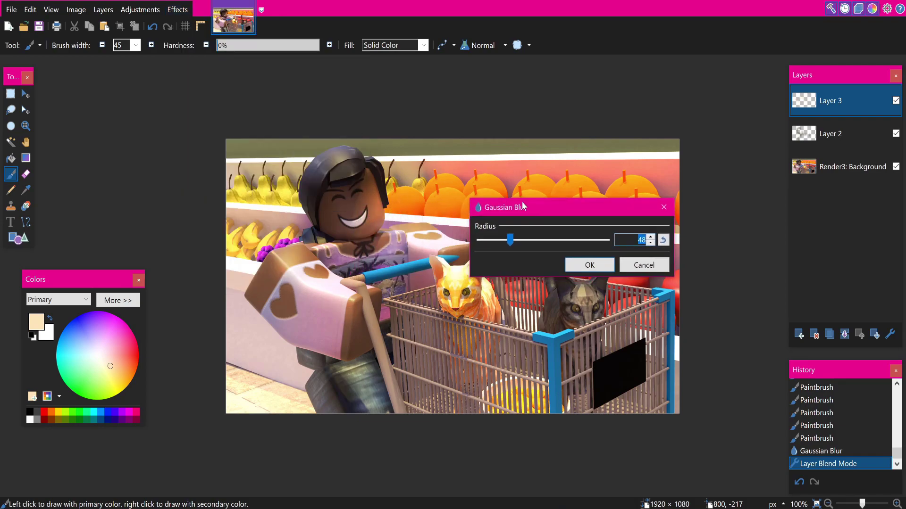
drag(515, 237, 503, 231)
click(568, 260)
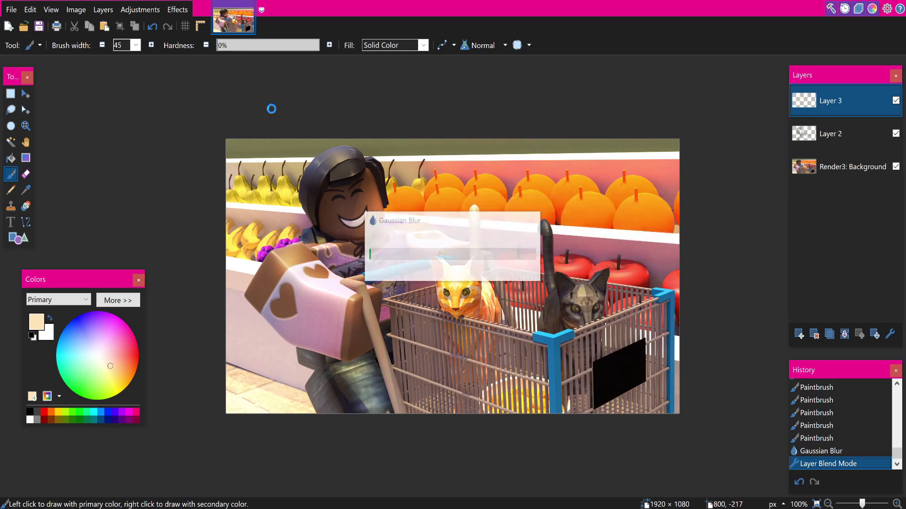
click(140, 9)
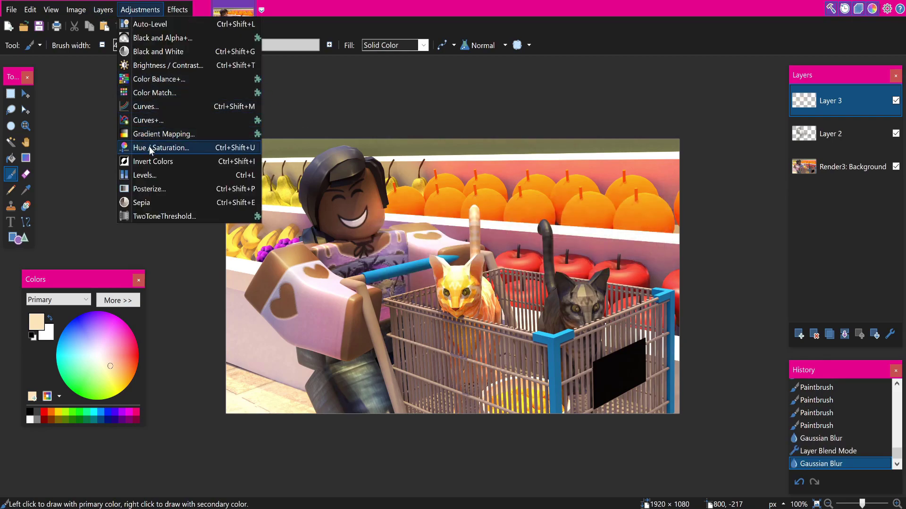
Step: Try hue shifts on the Layer 3 highlights with Hue / Saturation, keeping saturation at 100
click(150, 150)
drag(429, 182, 573, 167)
mouse_move(574, 205)
mouse_down()
mouse_move(700, 197)
mouse_move(501, 201)
mouse_move(568, 206)
mouse_move(626, 230)
mouse_move(560, 213)
mouse_up()
click(685, 232)
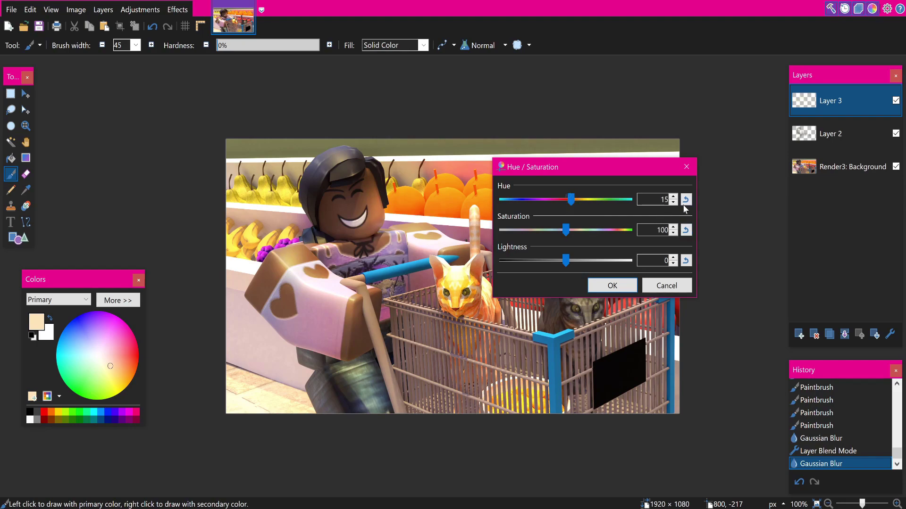
click(613, 285)
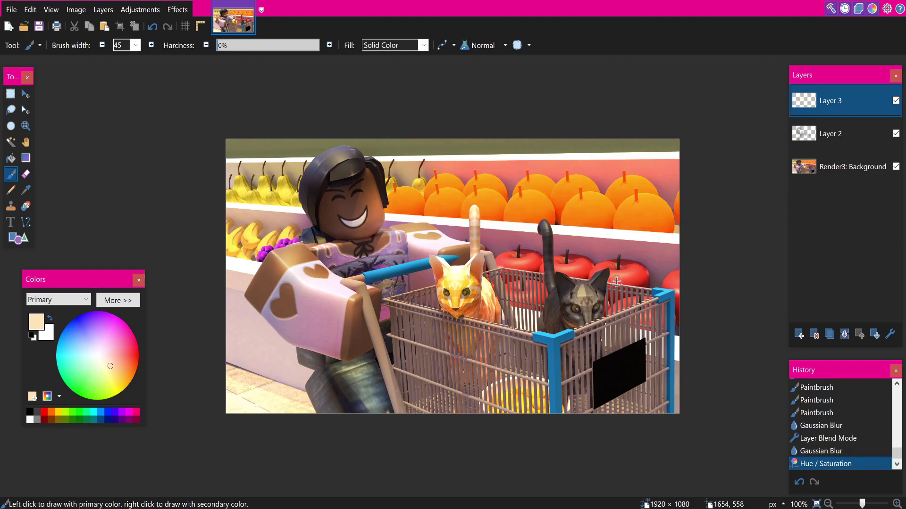